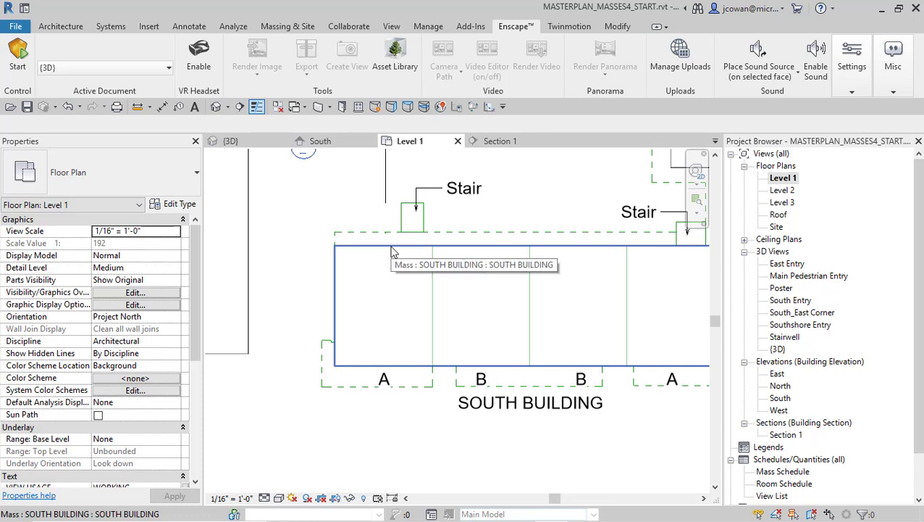
Examine the South Building mass and its floors in the default 3D view and reopen the Level 1 floor plan
click(217, 107)
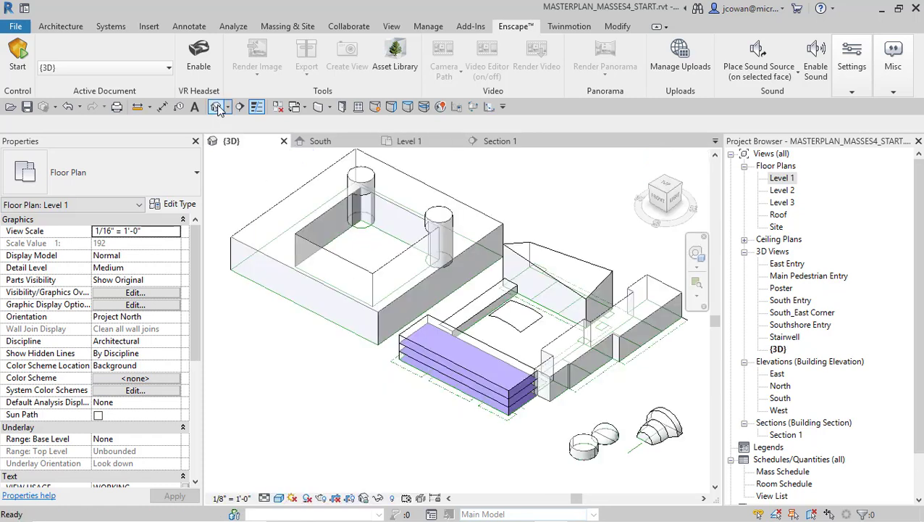
scroll(451, 411, up, 3)
scroll(452, 411, up, 2)
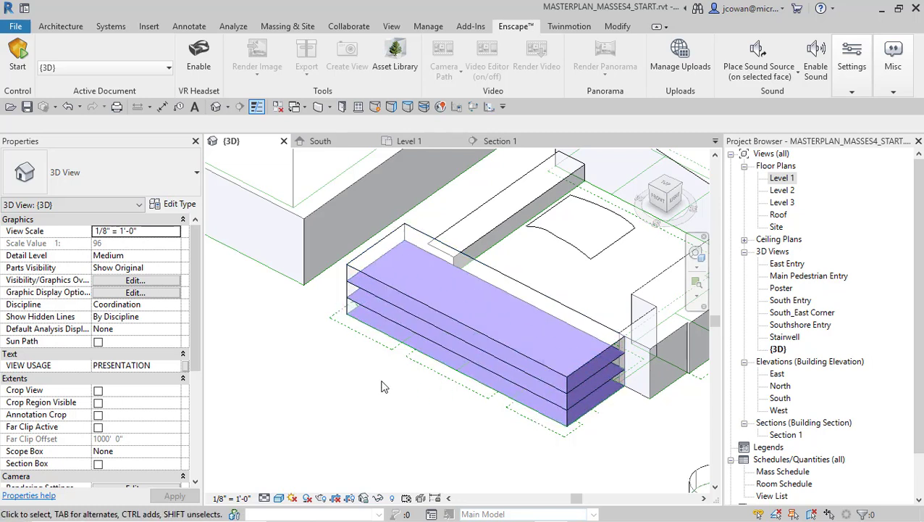
middle_drag(362, 392, 352, 402)
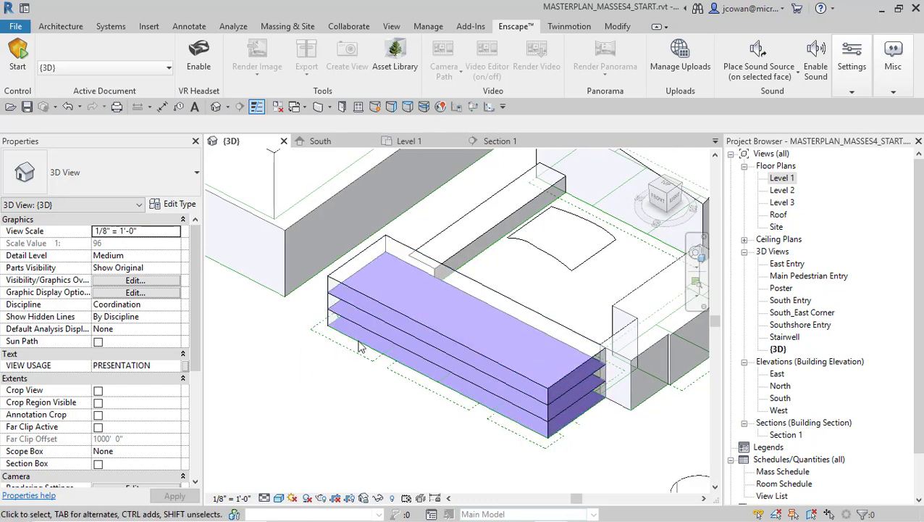
double_click(783, 179)
scroll(442, 334, down, 2)
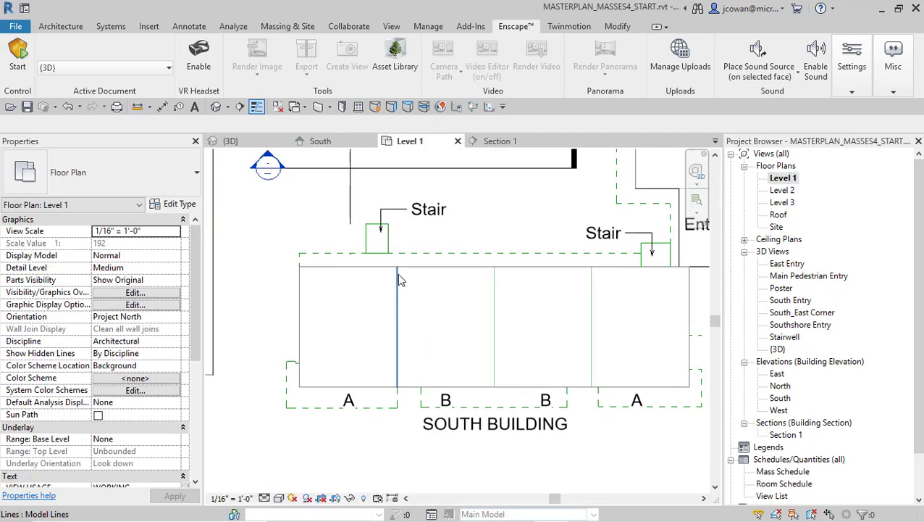
middle_drag(376, 309, 376, 311)
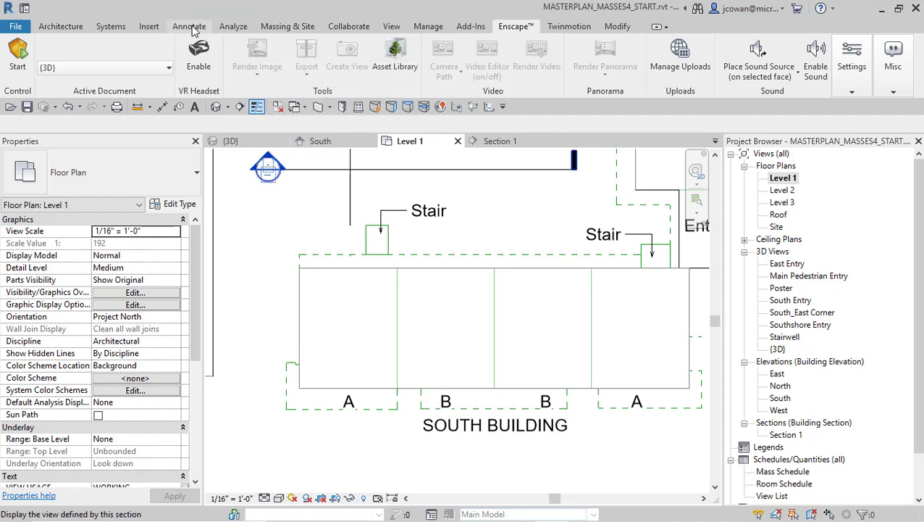
Delete the existing energy model geometry from the project
click(230, 26)
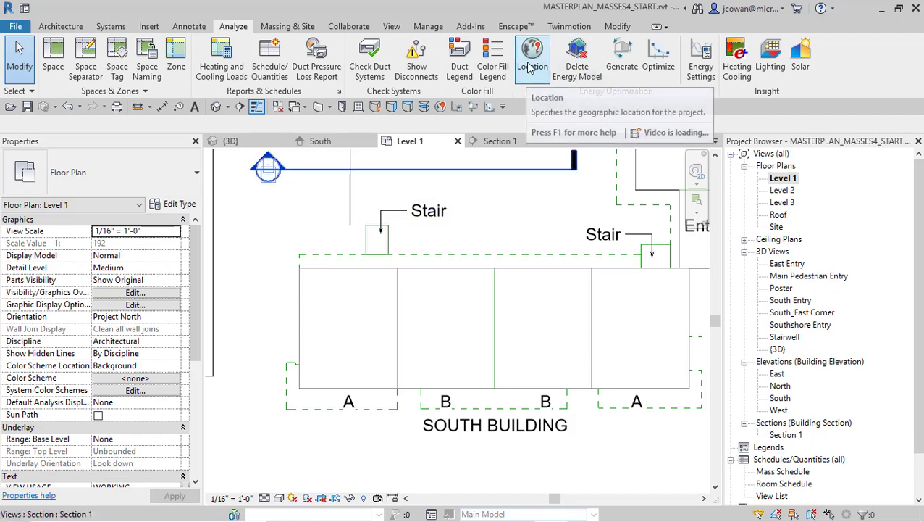
click(578, 61)
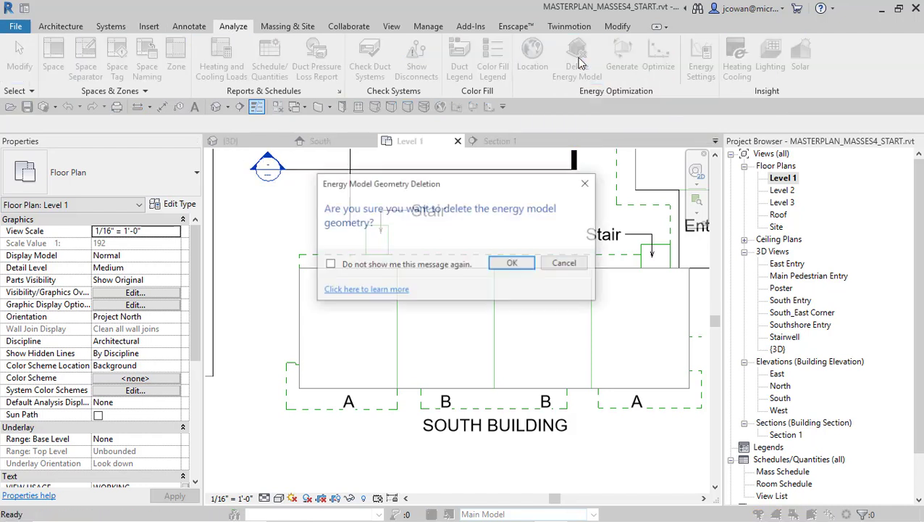
click(513, 265)
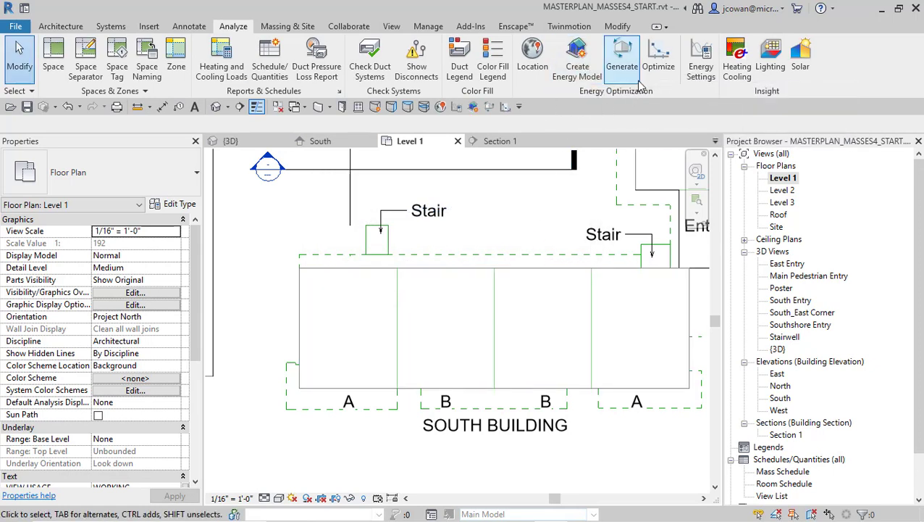
Open the energy settings and keep the analytical model mode on Use Conceptual Masses and Building Elements
click(702, 76)
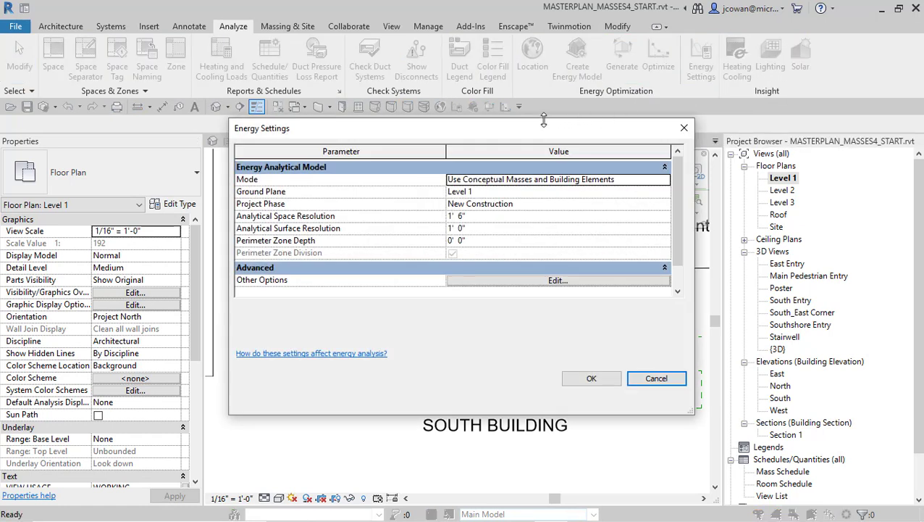
drag(478, 135, 367, 77)
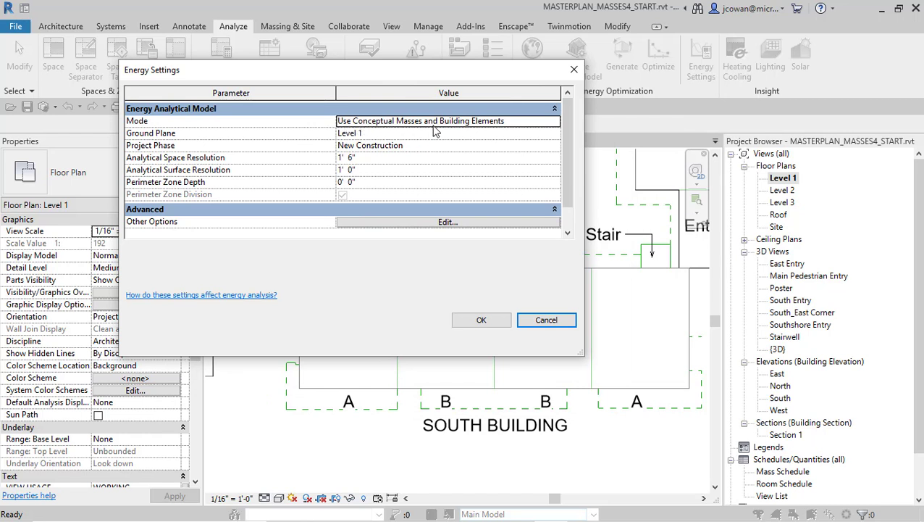
click(560, 123)
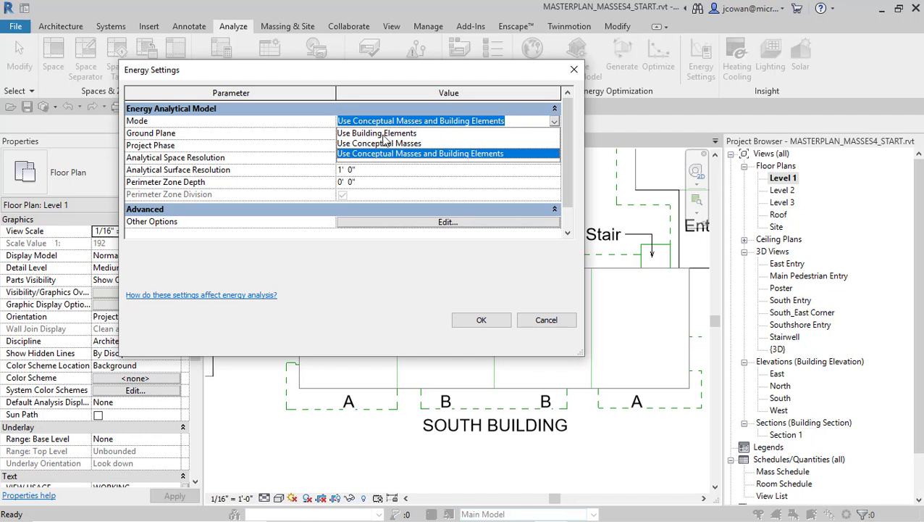
click(475, 272)
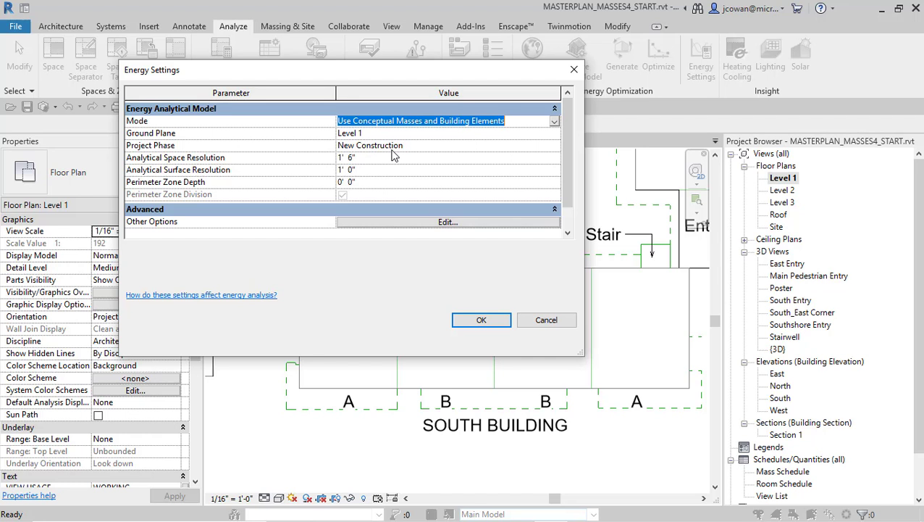
Set the perimeter zone depth to 15' 0" and turn off perimeter zone division
click(342, 183)
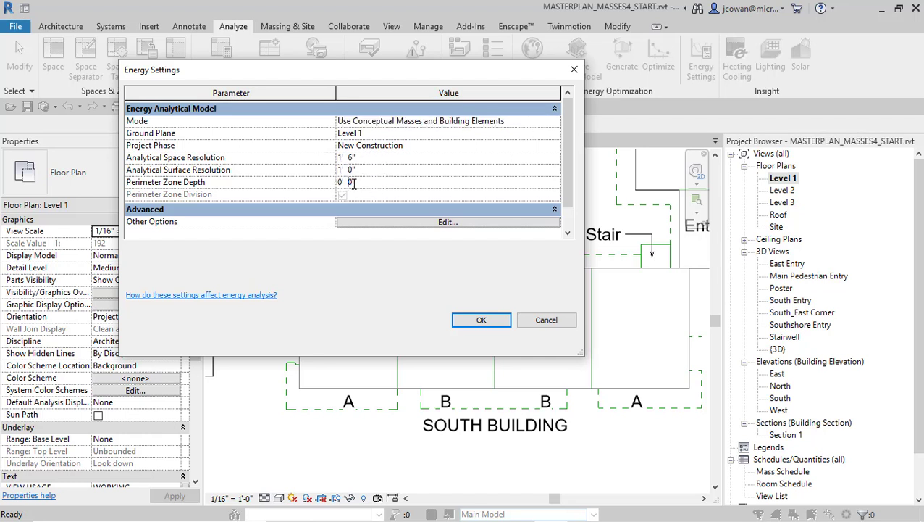
drag(362, 184, 329, 181)
key(BackSpace)
key(Return)
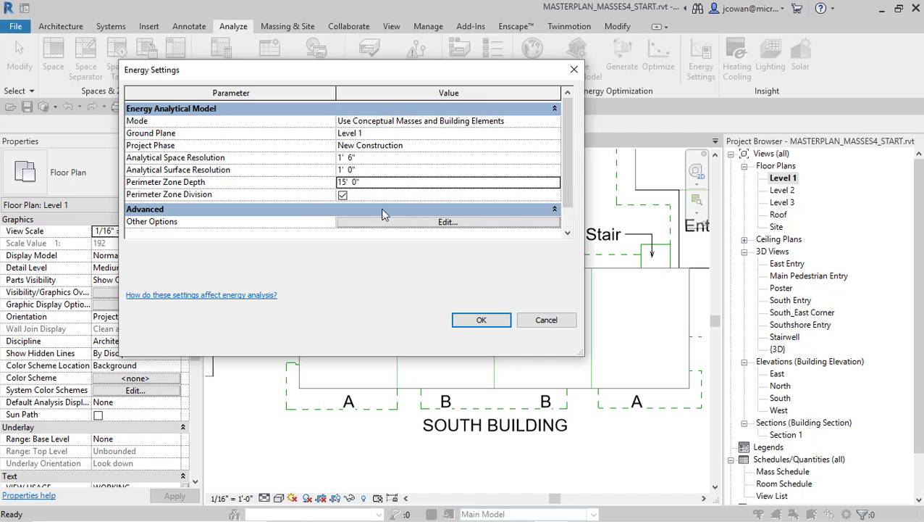
click(343, 196)
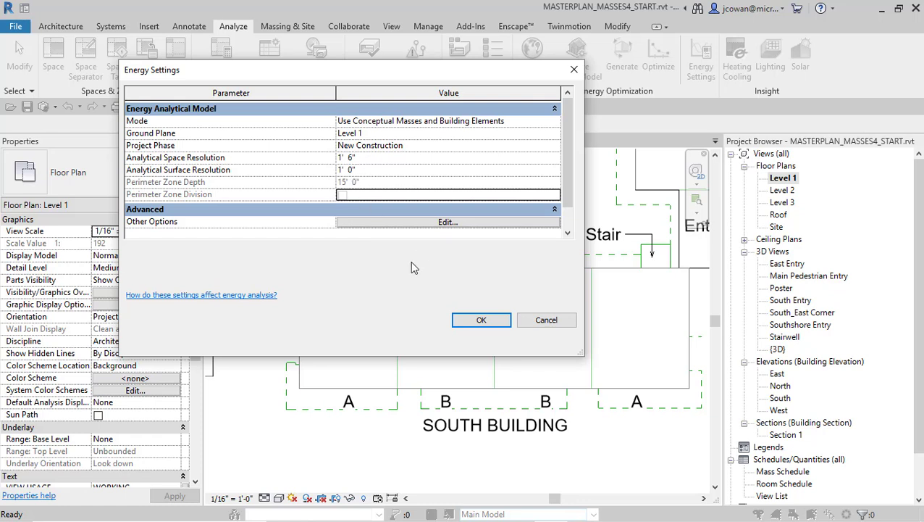
Set the building type to Multi Family in the advanced energy settings and accept them
click(423, 224)
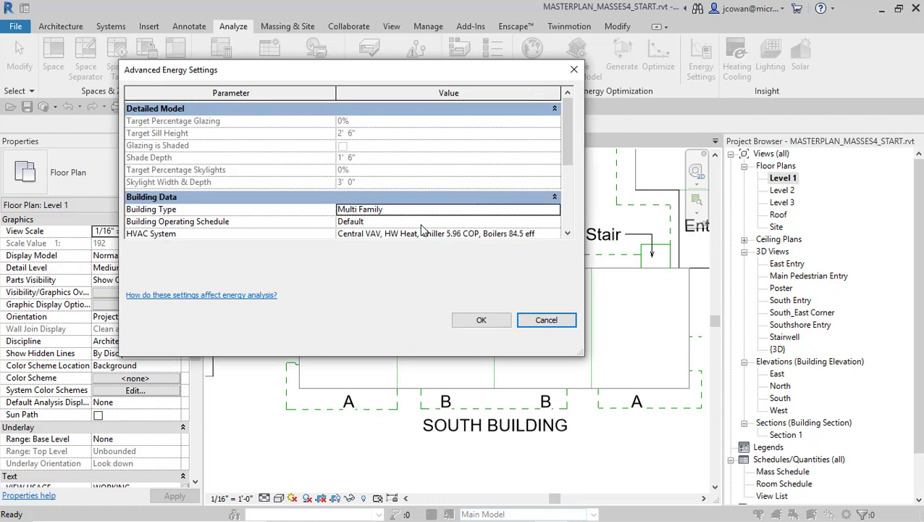
click(554, 209)
click(358, 253)
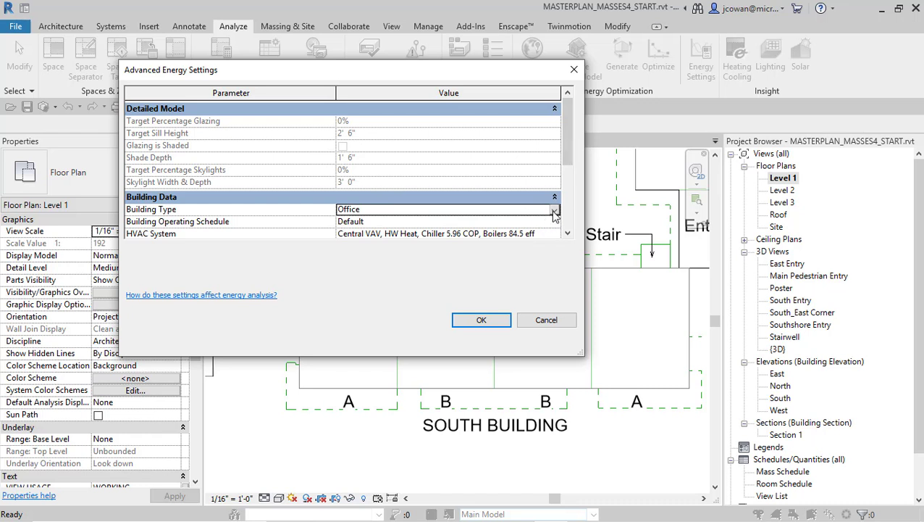
click(555, 210)
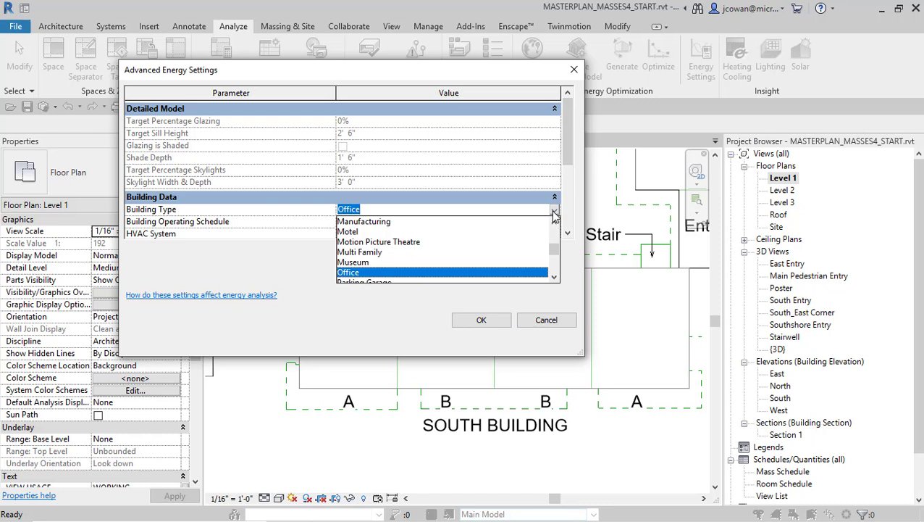
text(m)
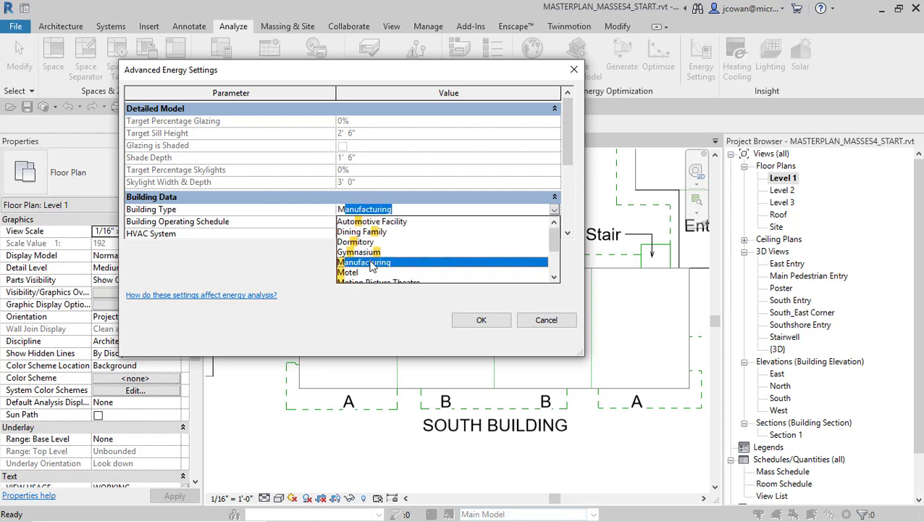
scroll(371, 266, down, 1)
scroll(365, 249, down, 1)
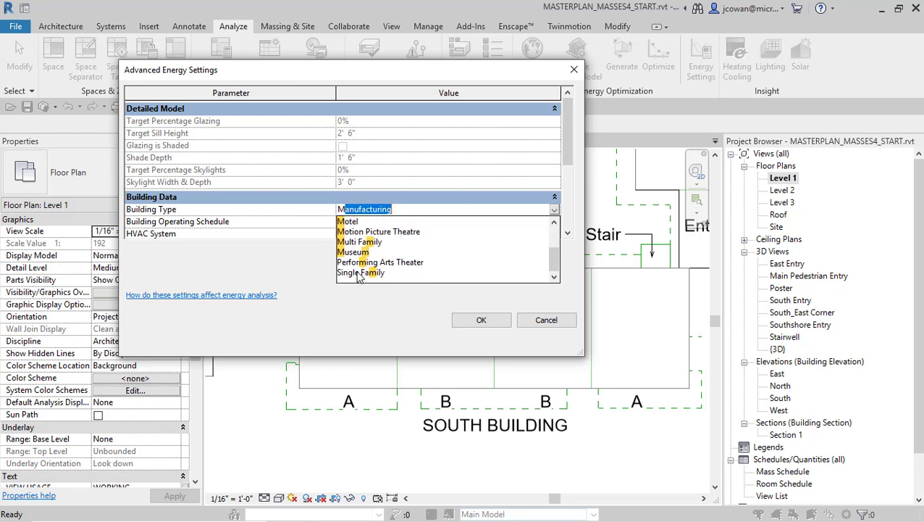
scroll(357, 273, up, 1)
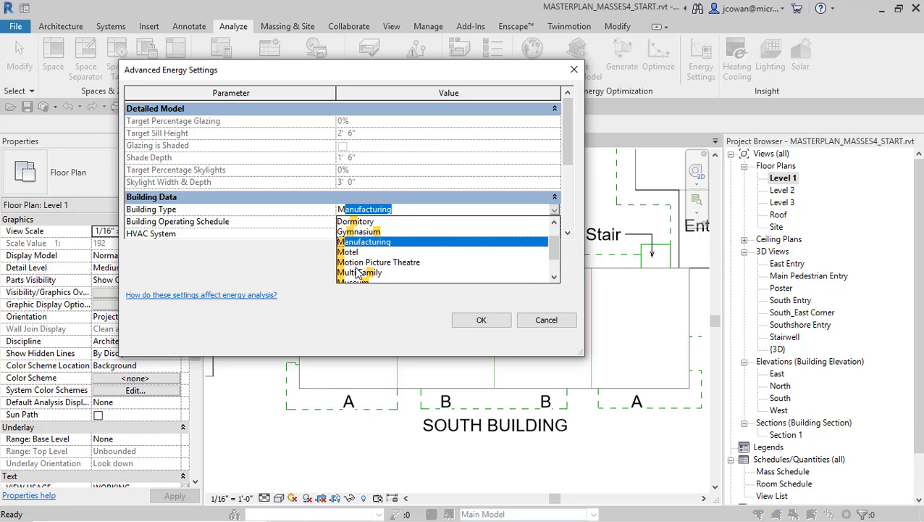
scroll(357, 274, down, 1)
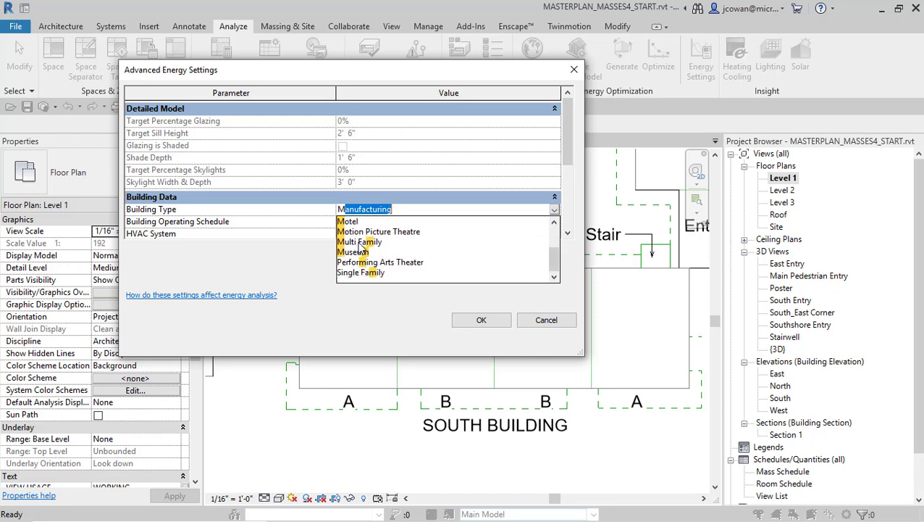
click(360, 244)
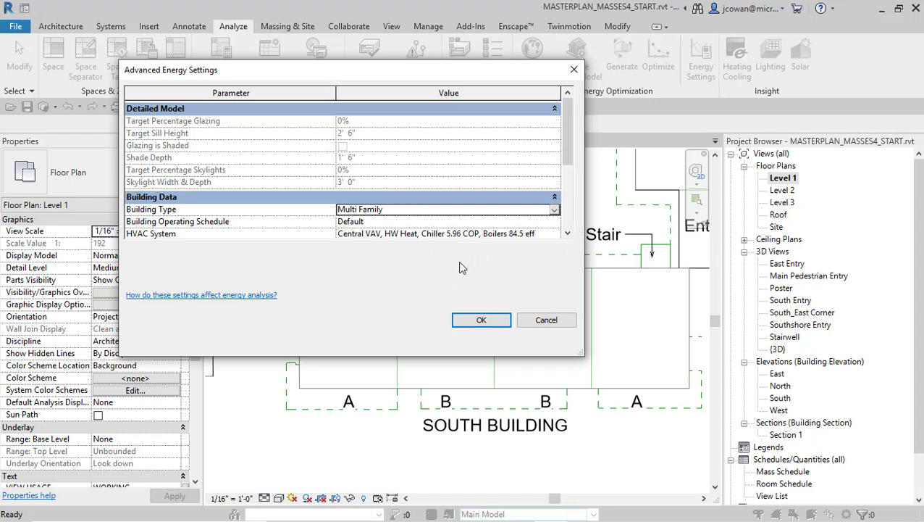
click(482, 321)
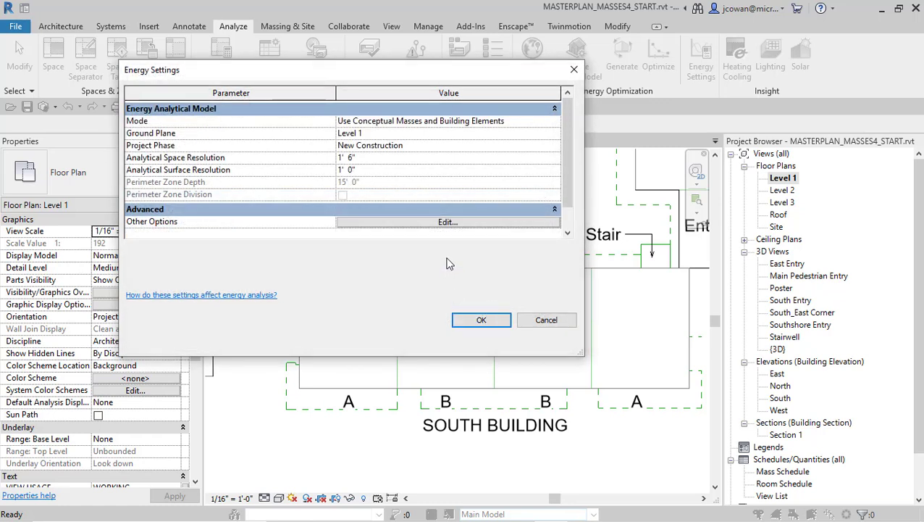
Review the building data and material thermal properties in the advanced energy settings, including the schematic types
click(449, 223)
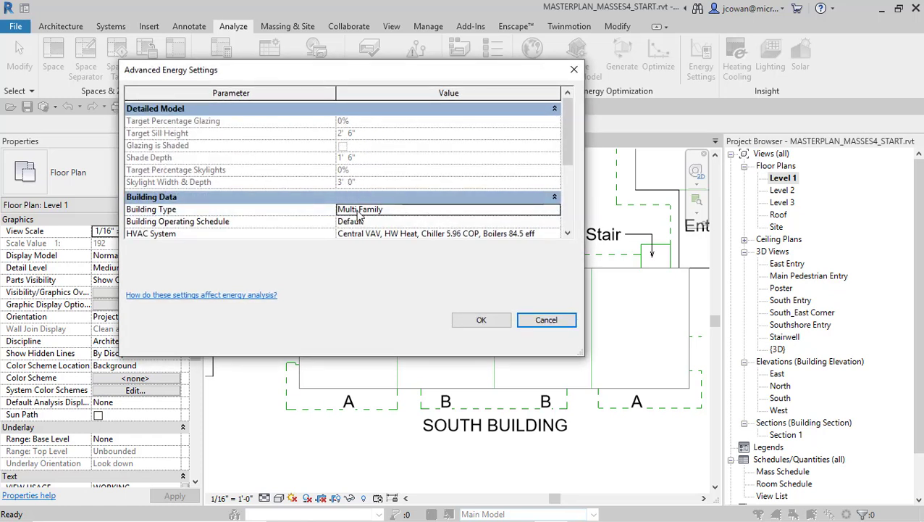
click(481, 319)
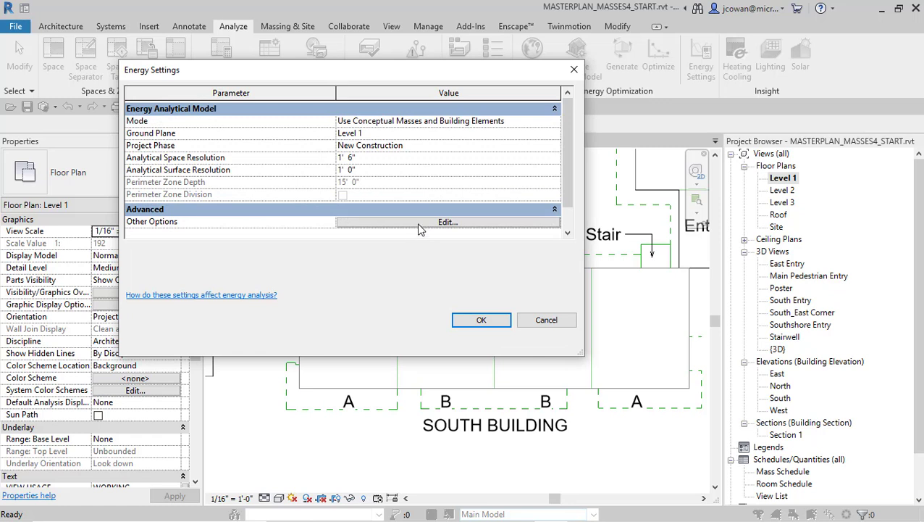
click(420, 226)
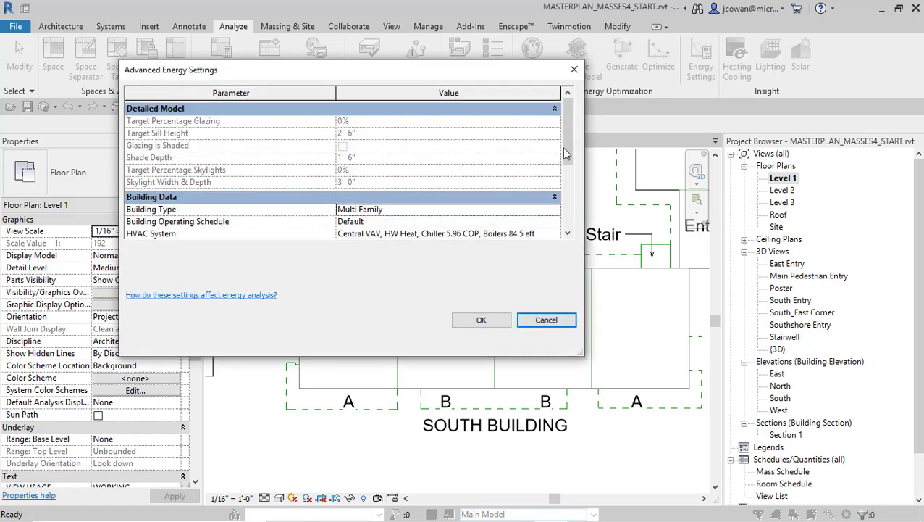
drag(564, 140, 554, 217)
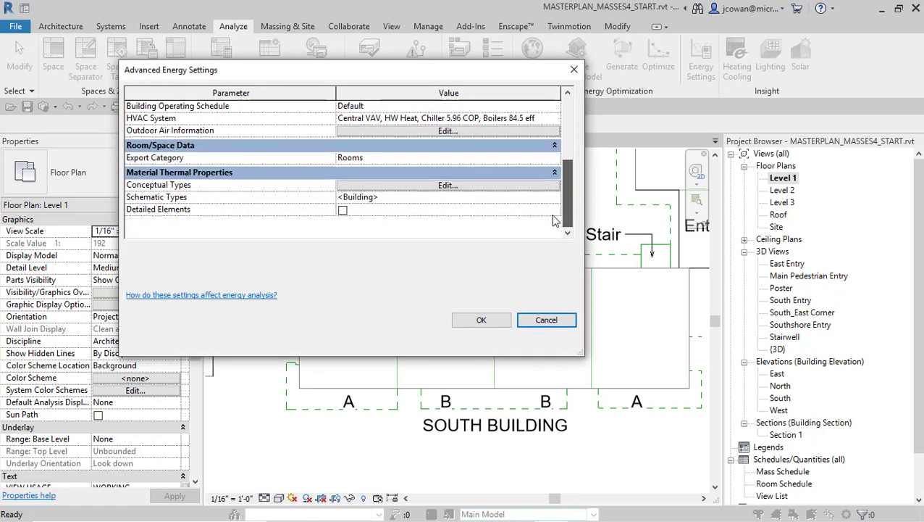
click(406, 198)
click(297, 195)
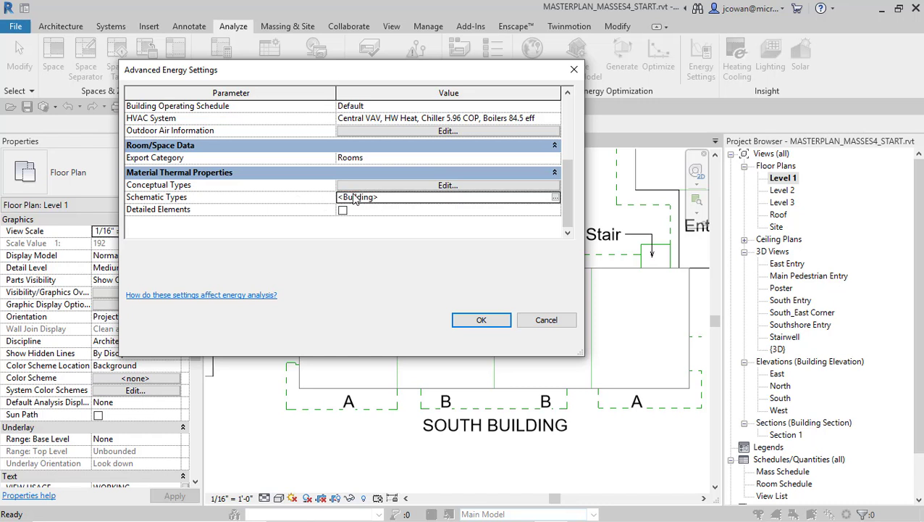
scroll(318, 183, up, 2)
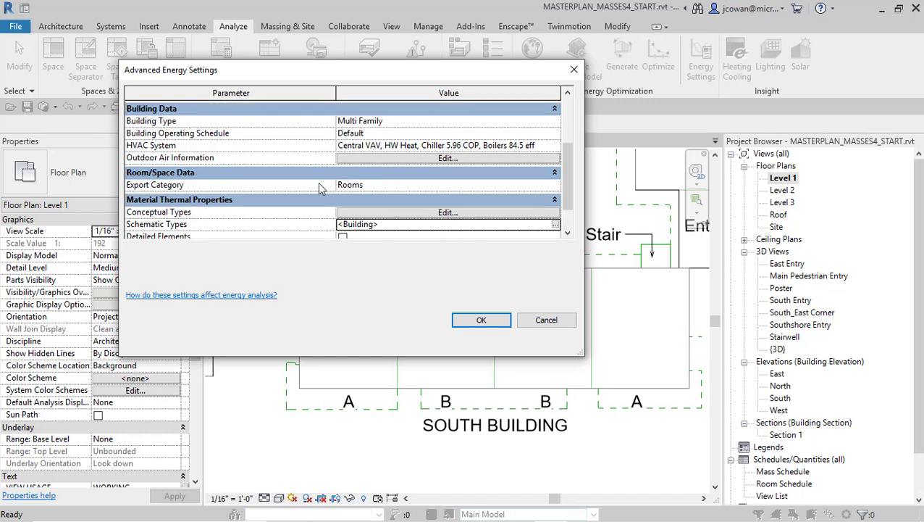
Review the constructions assigned to the conceptual mass types and accept all the energy settings
click(411, 213)
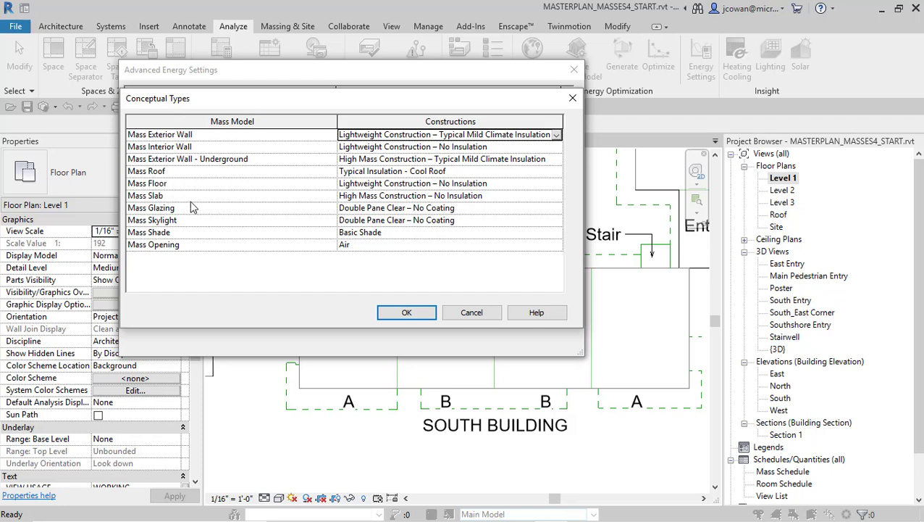
click(407, 313)
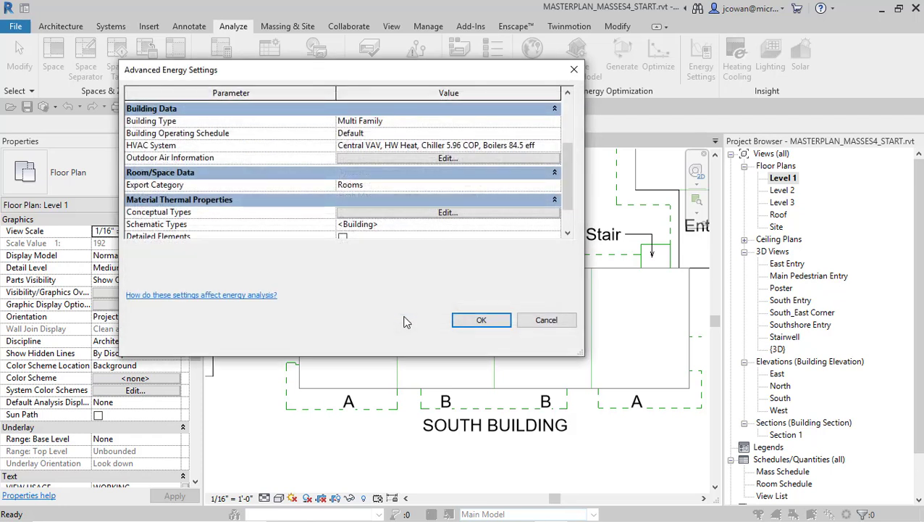
click(482, 323)
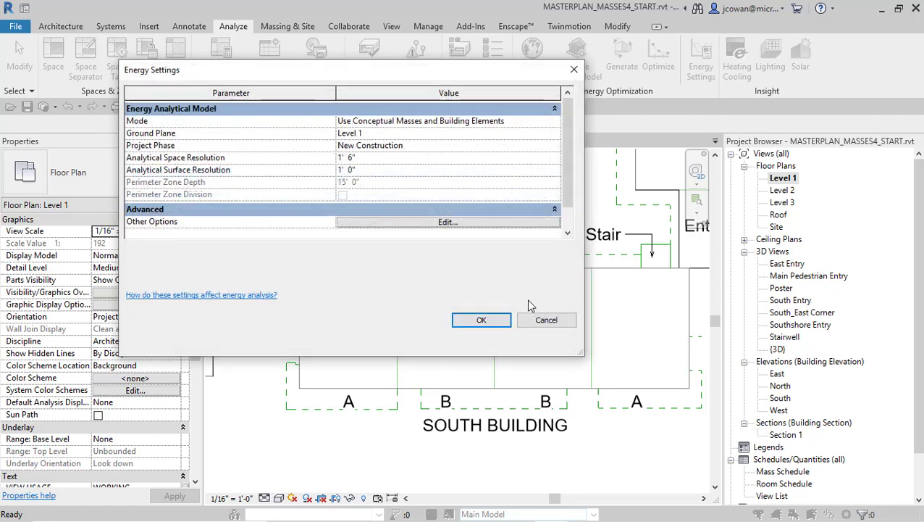
click(481, 319)
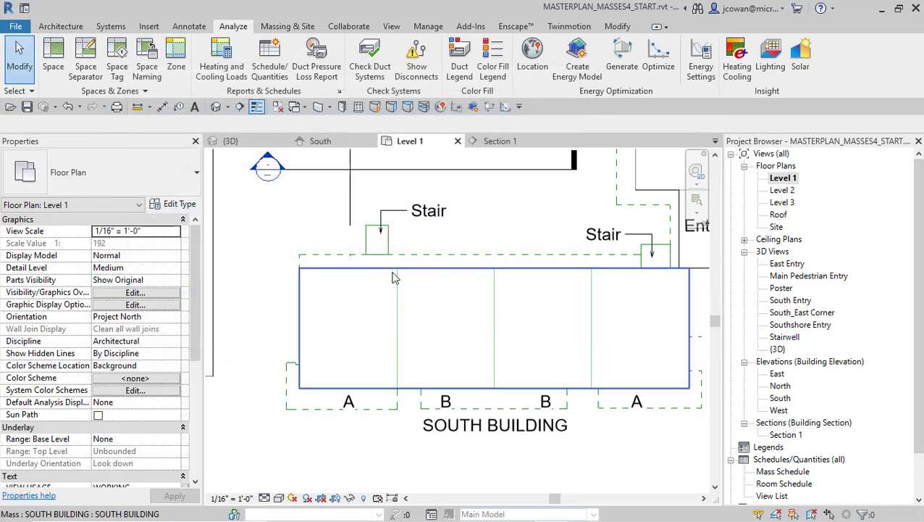
Check the South Building mass in 3D once more and go back to the Level 1 floor plan
click(216, 108)
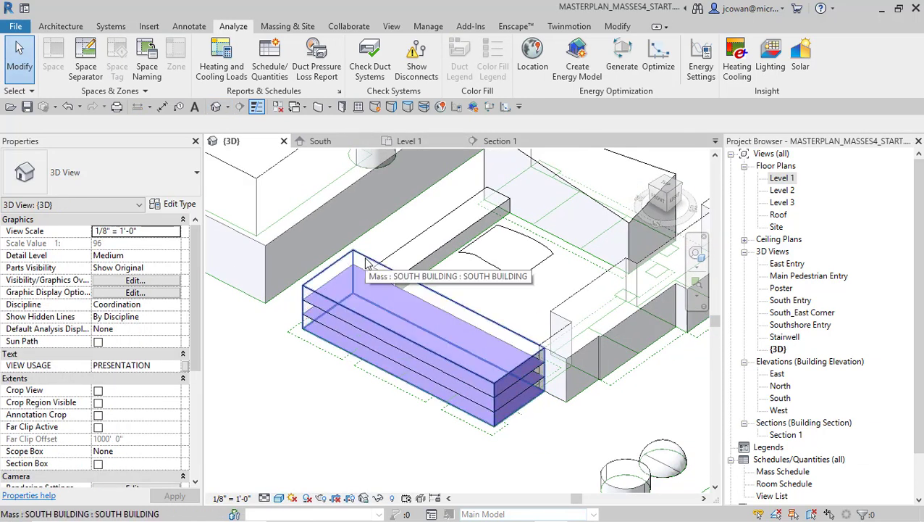
double_click(782, 177)
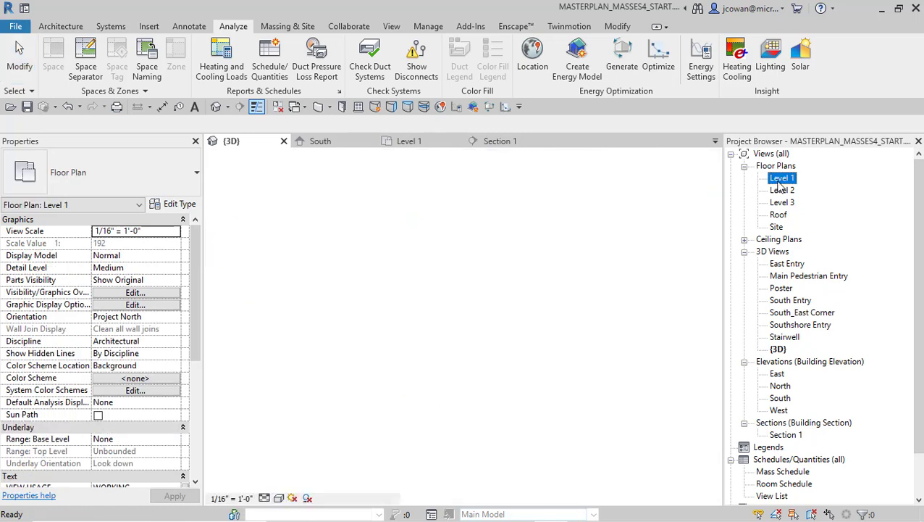
Start an architectural wall on the Level 1 plan using the Basic Wall type Generic - 4"
scroll(420, 319, up, 1)
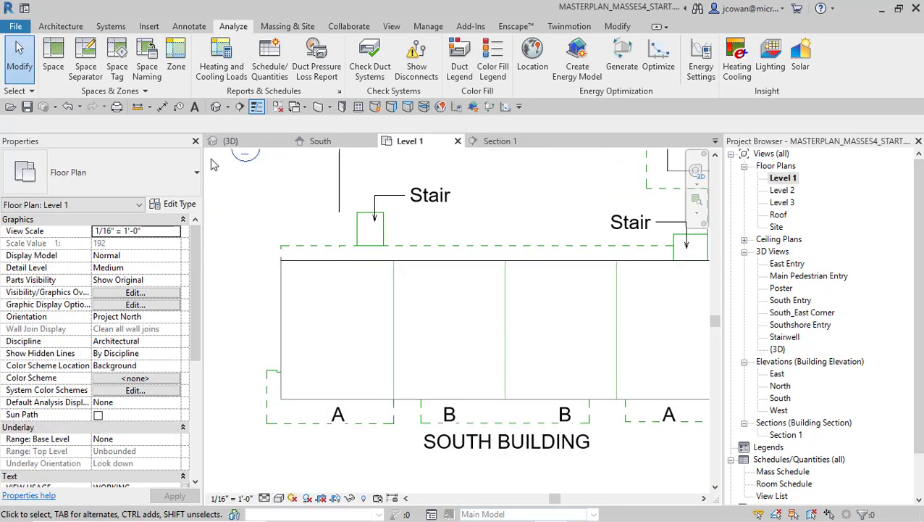
click(62, 26)
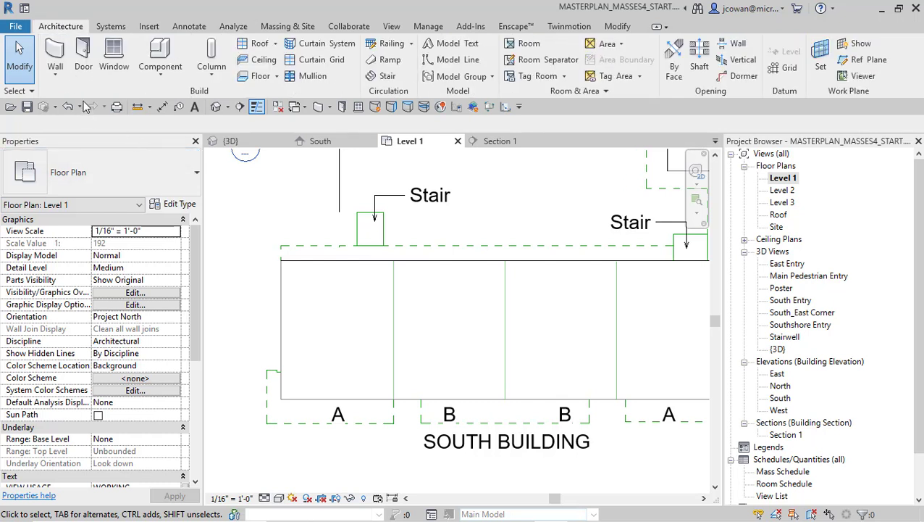
click(56, 55)
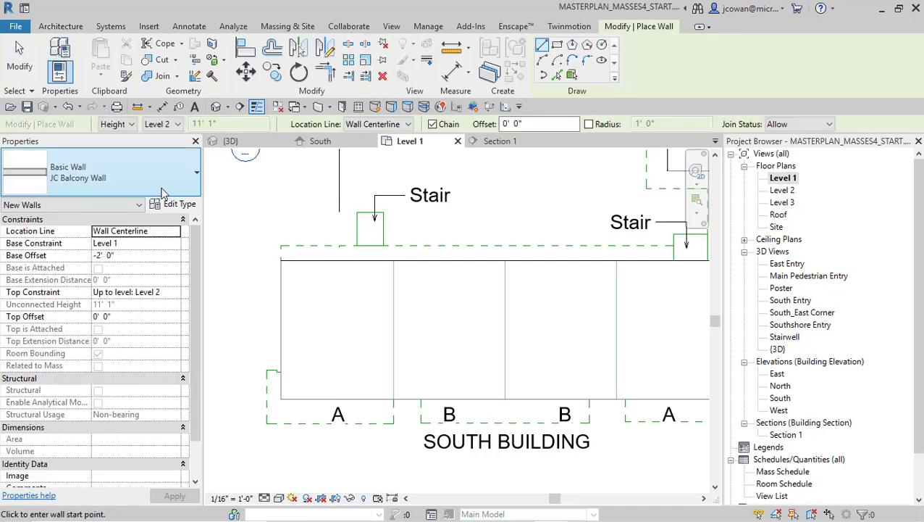
click(164, 180)
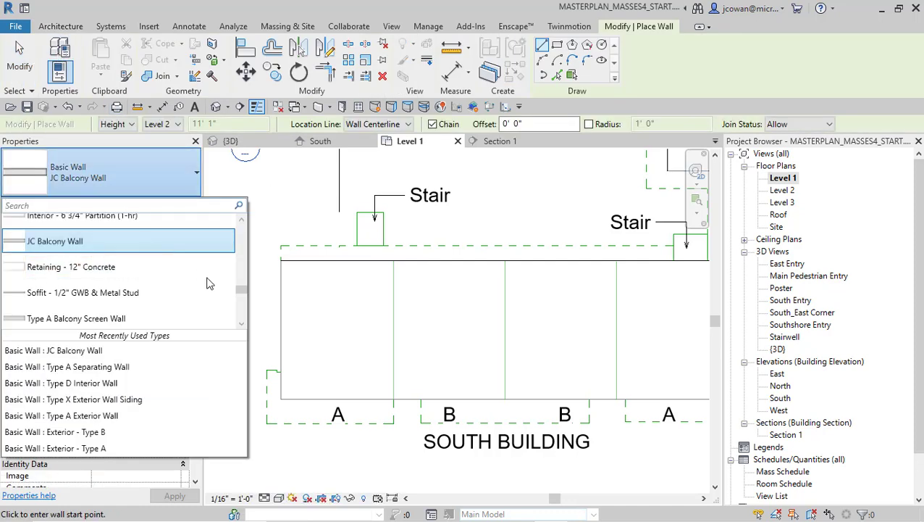
drag(243, 291, 243, 226)
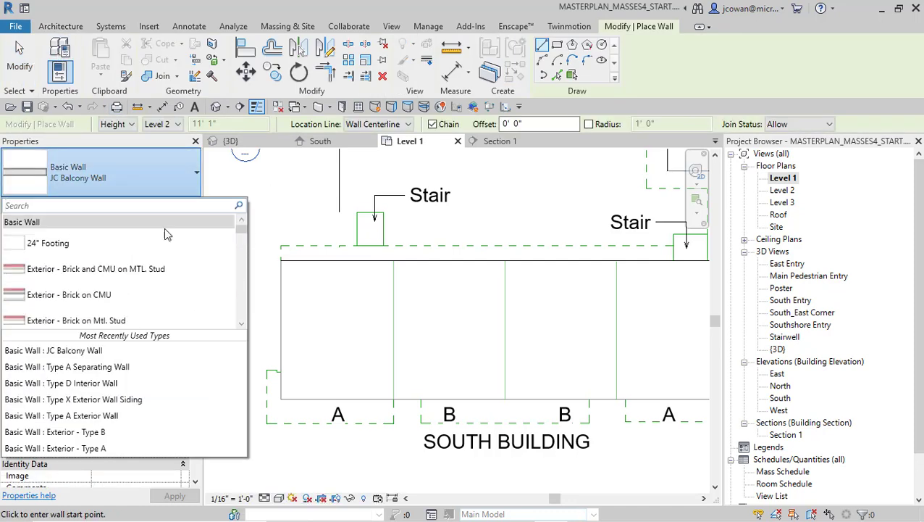
scroll(78, 272, down, 1)
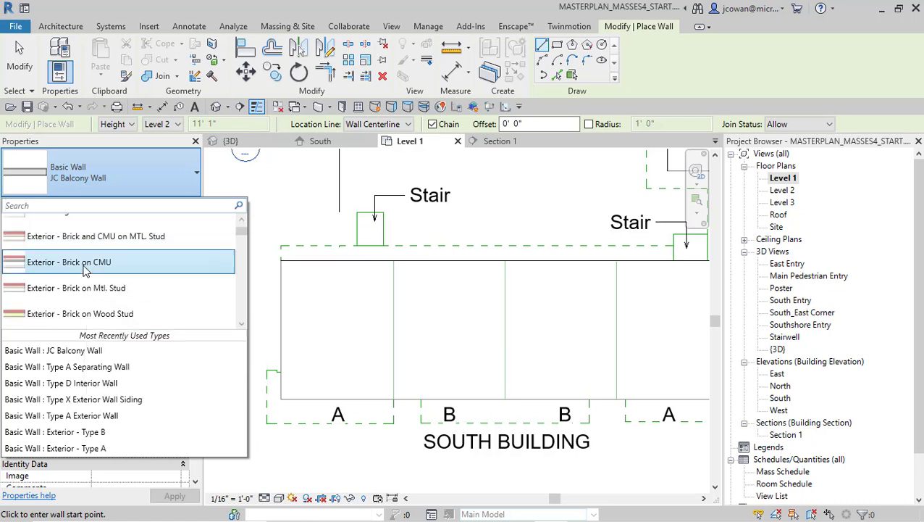
scroll(80, 268, down, 1)
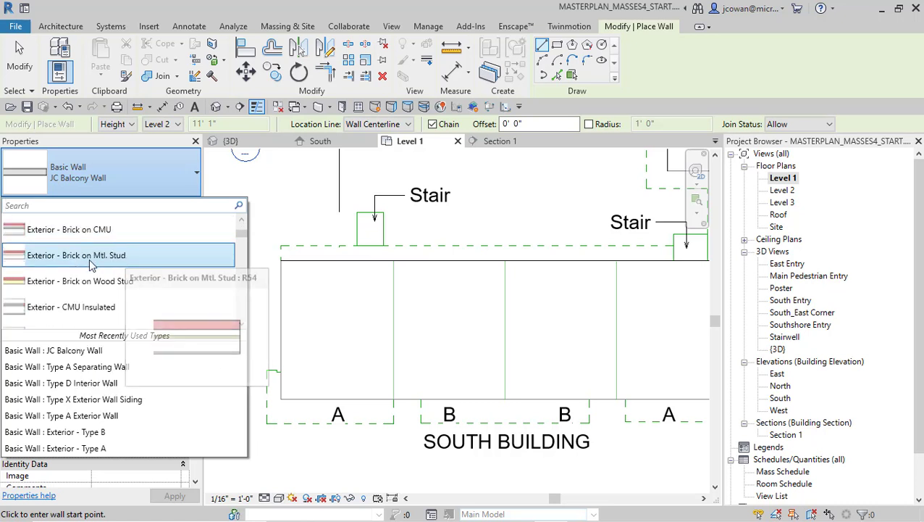
scroll(82, 263, down, 5)
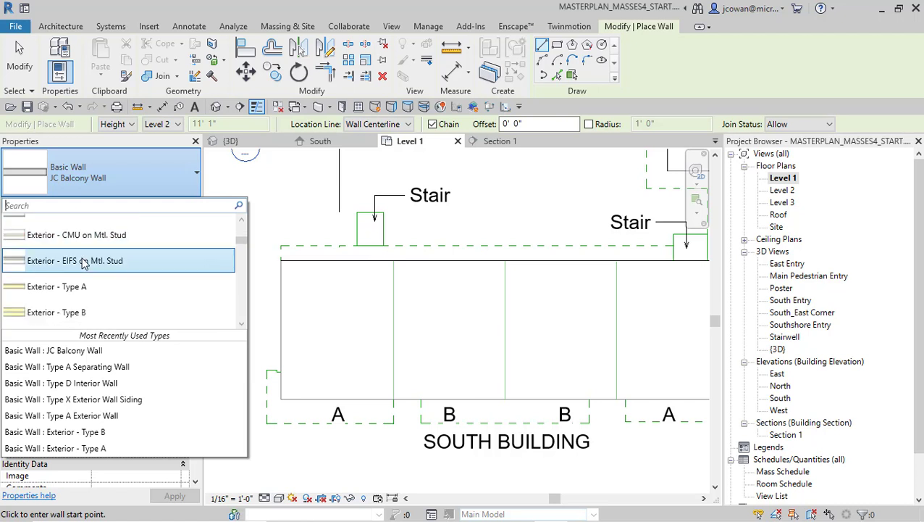
scroll(82, 262, down, 6)
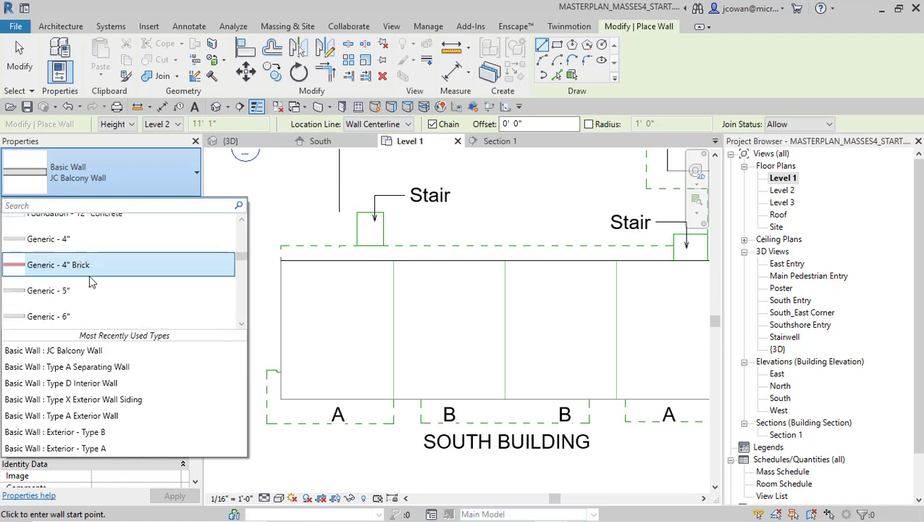
click(58, 240)
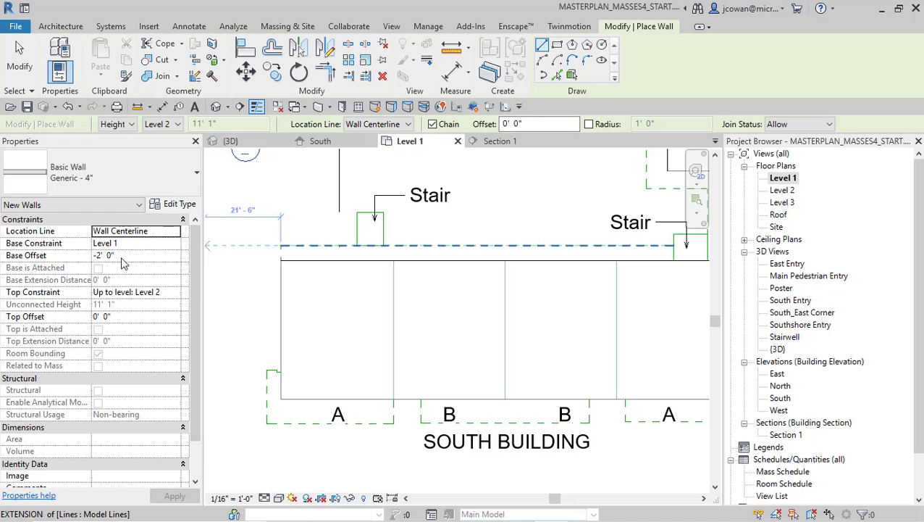
Set the new wall's top constraint to Up to level: Roof with a top offset of 4' 0"
click(176, 293)
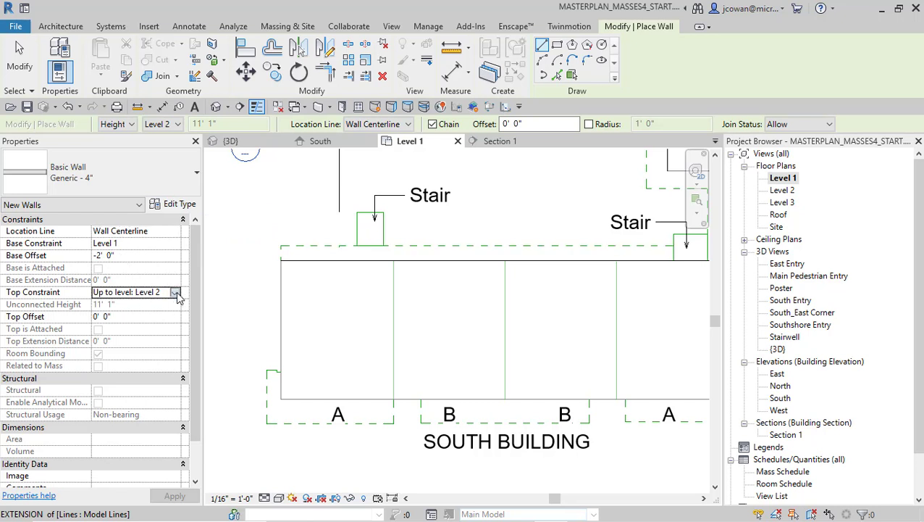
click(175, 291)
click(134, 346)
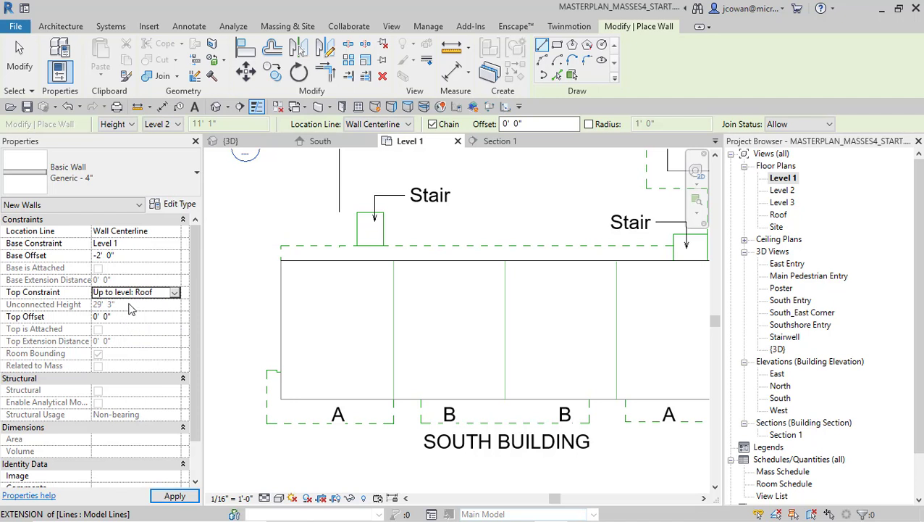
click(121, 317)
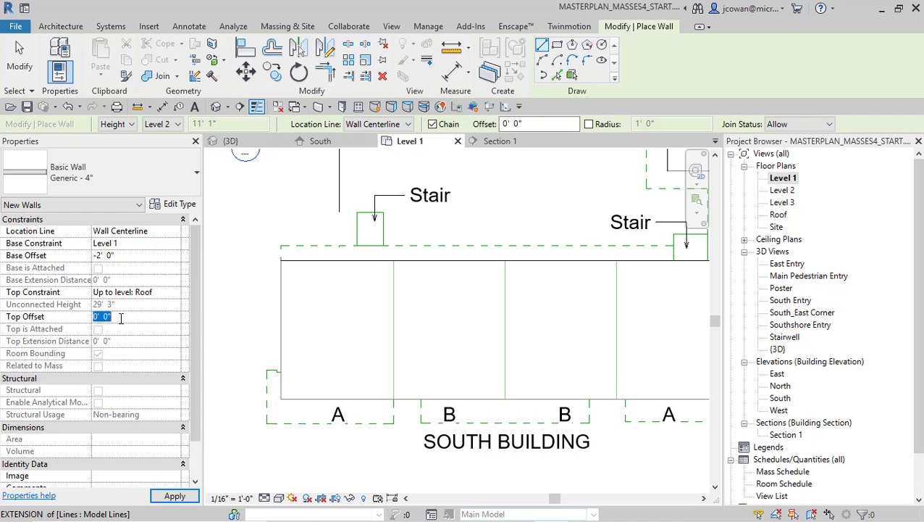
text(4)
Draw a wall about 39' long across the South Building along the dividing line between the west A unit and the adjacent B unit
click(394, 261)
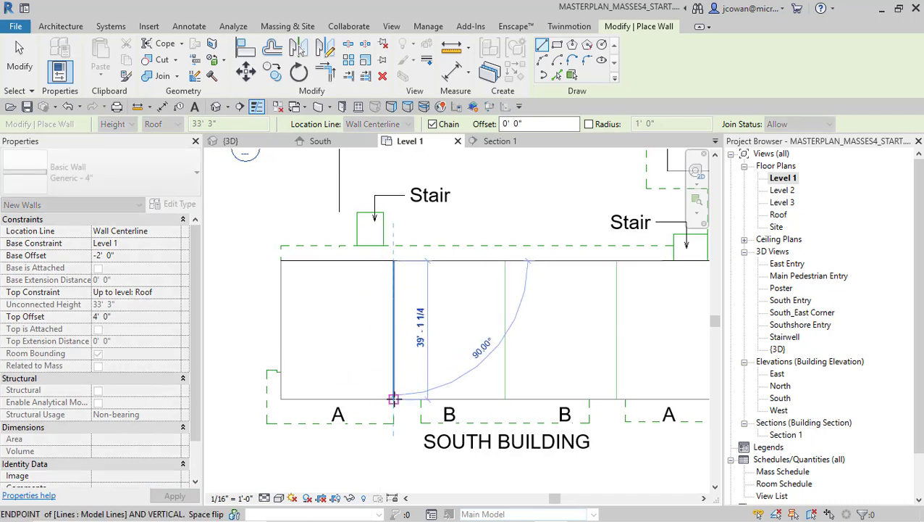
click(394, 398)
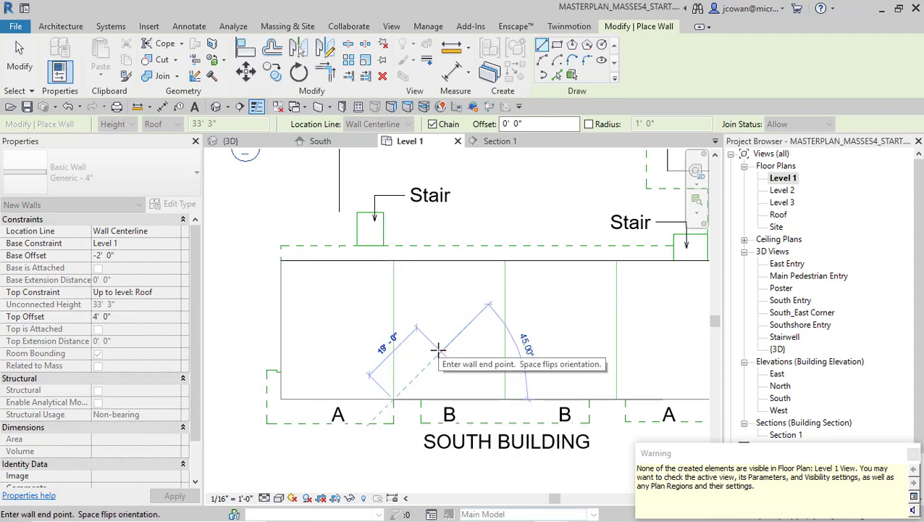
key(Escape)
key(Escape)
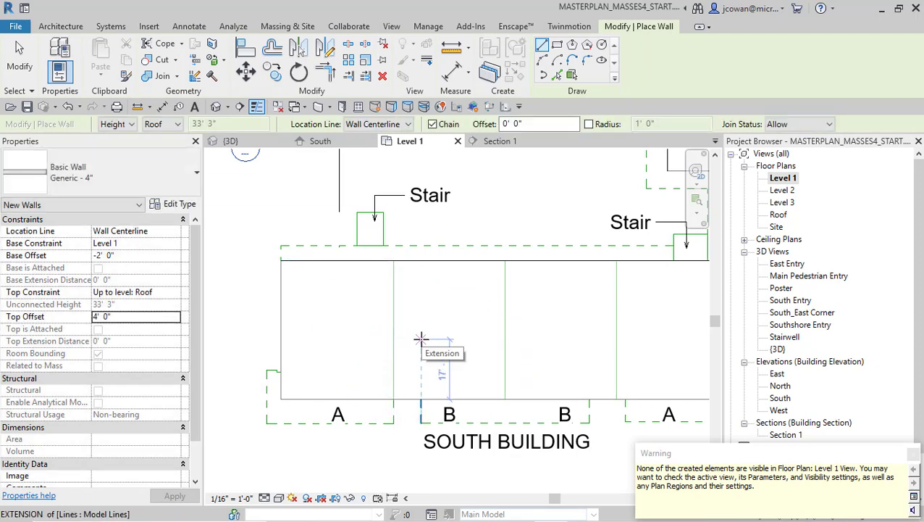
Turn on the Walls category in the Level 1 view's visibility/graphic overrides and accept the change
key(v)
key(g)
click(424, 251)
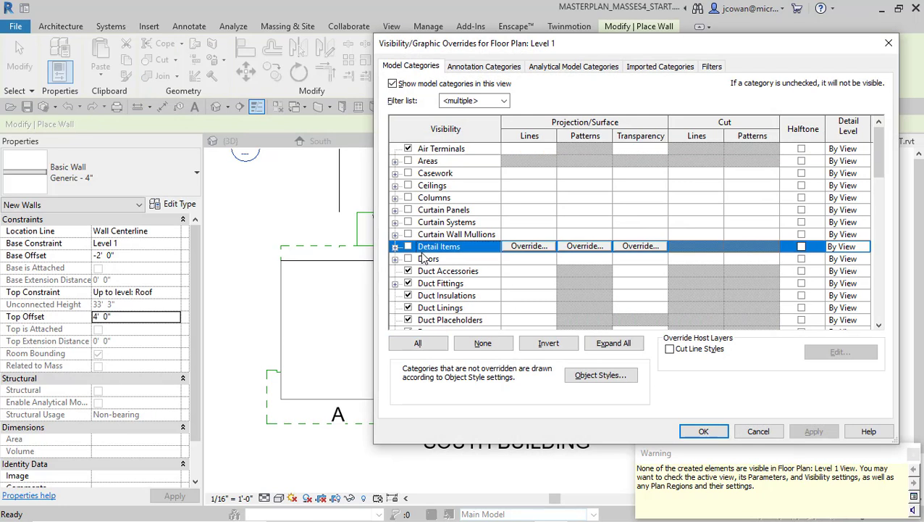
key(w)
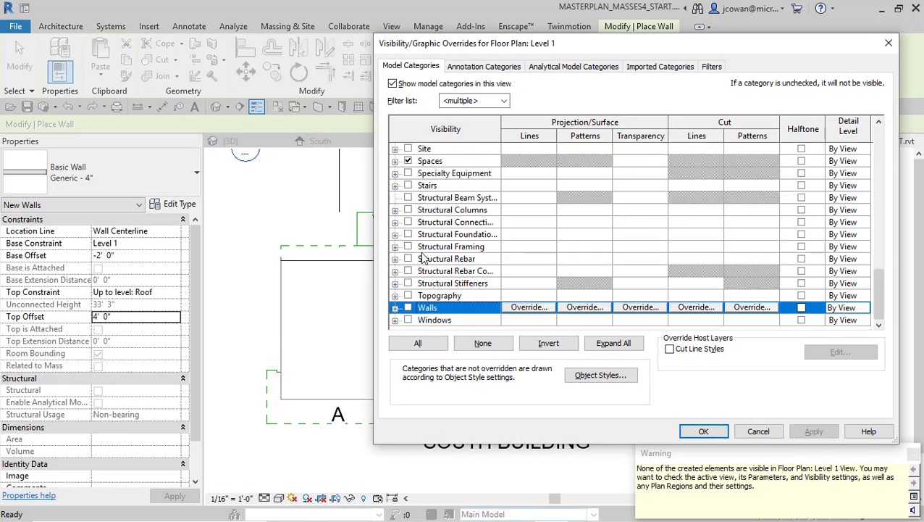
click(408, 307)
click(703, 431)
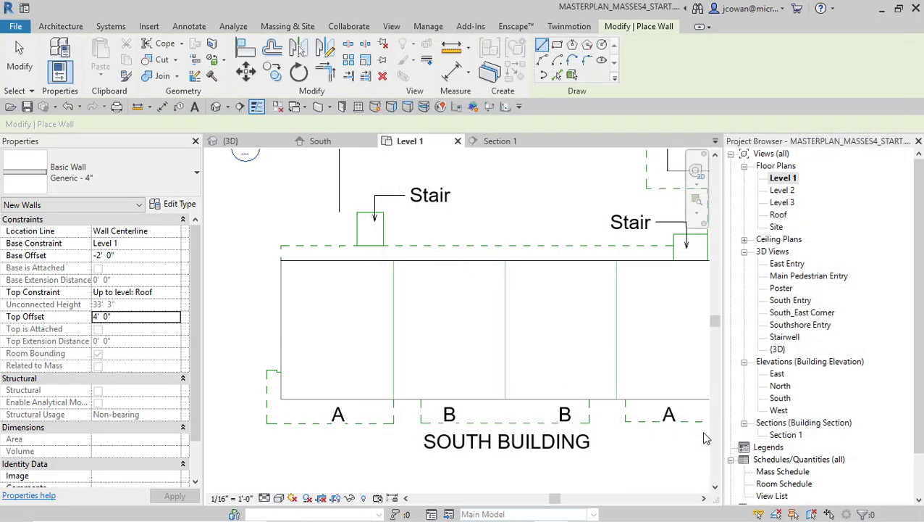
Draw a second wall across the South Building along the middle dividing line between the two B units
scroll(419, 363, up, 3)
middle_drag(419, 361, 278, 350)
click(451, 407)
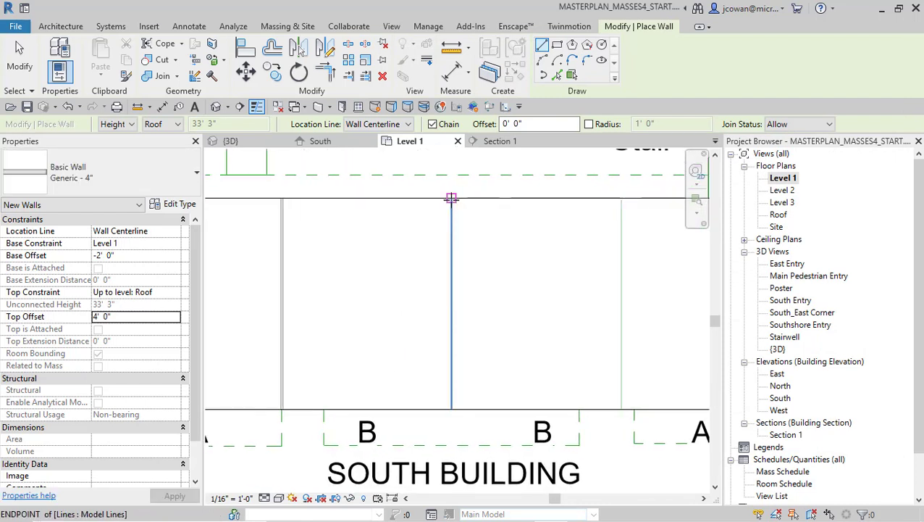
click(451, 198)
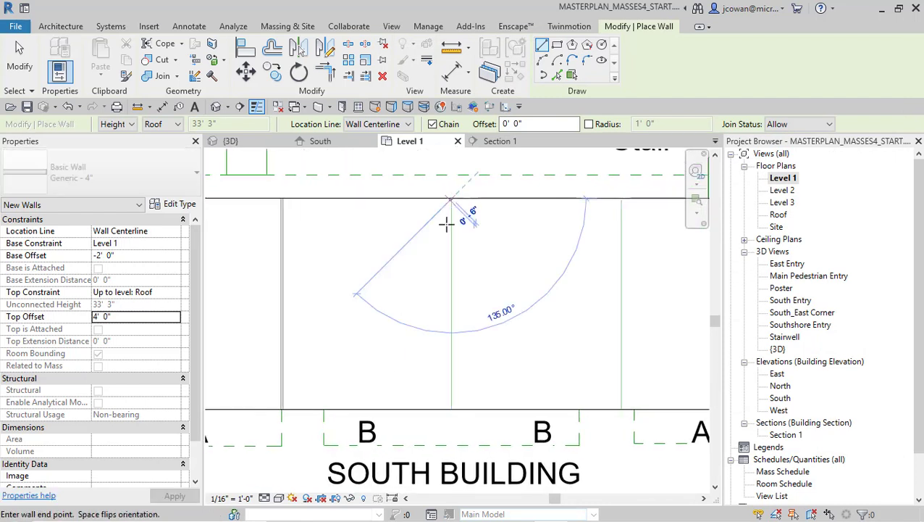
click(453, 404)
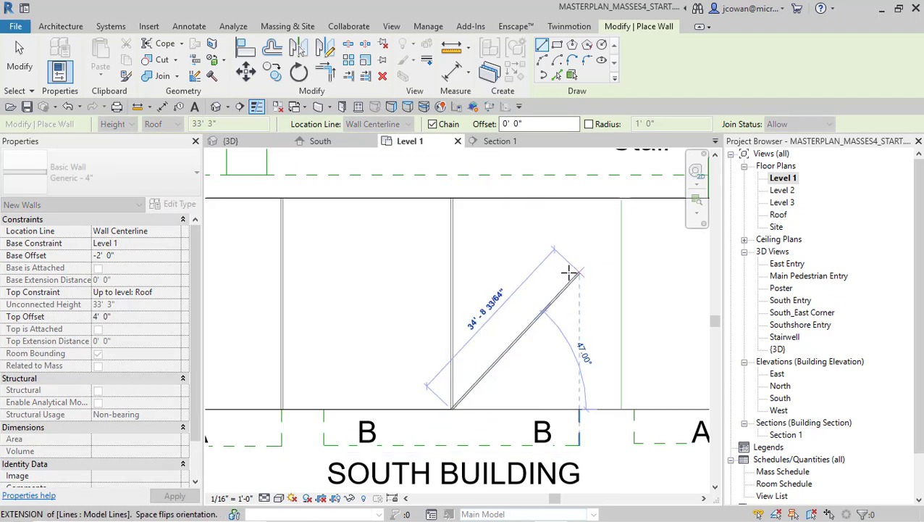
key(Escape)
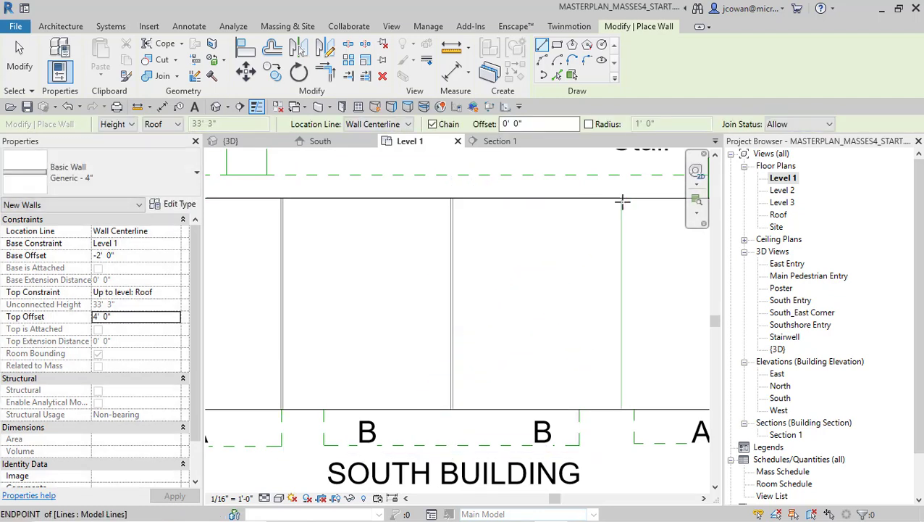
Draw a third wall about 39' long along the dividing line between the east B and A units, and end wall placement
click(621, 200)
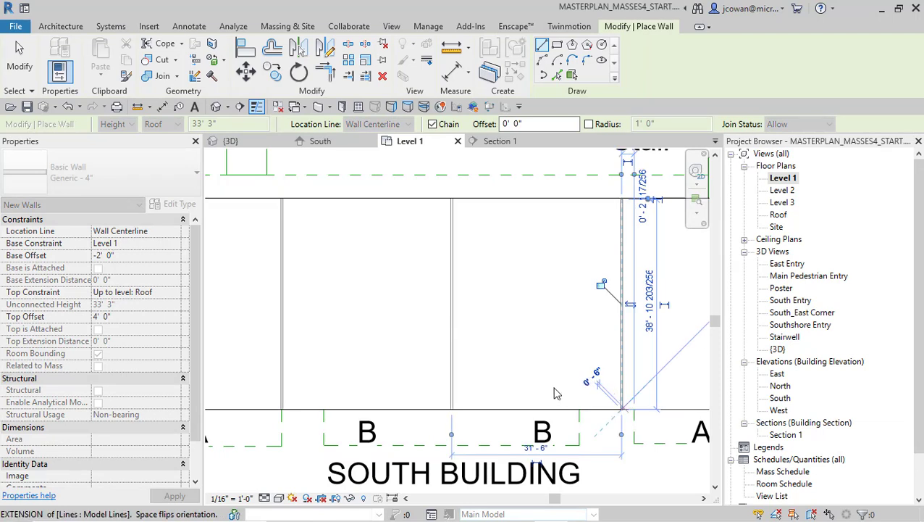
scroll(550, 390, down, 5)
key(Escape)
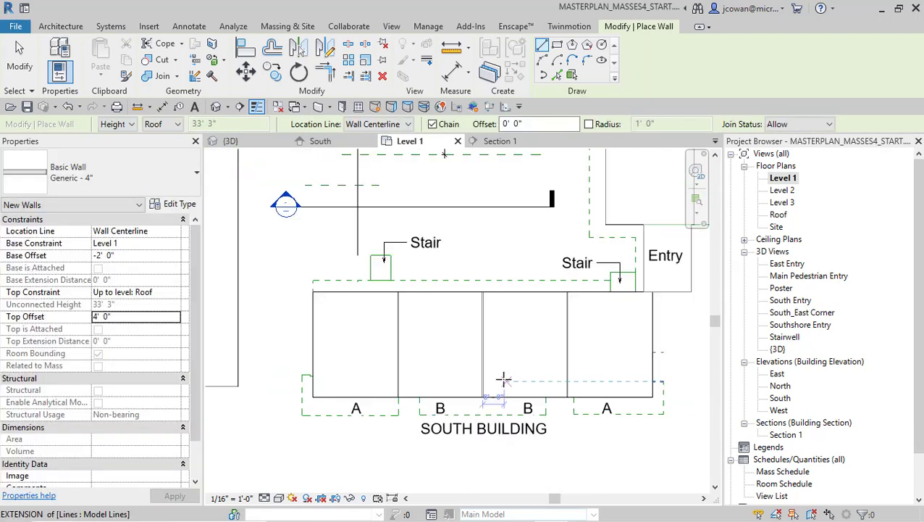
middle_drag(367, 344, 371, 335)
key(Escape)
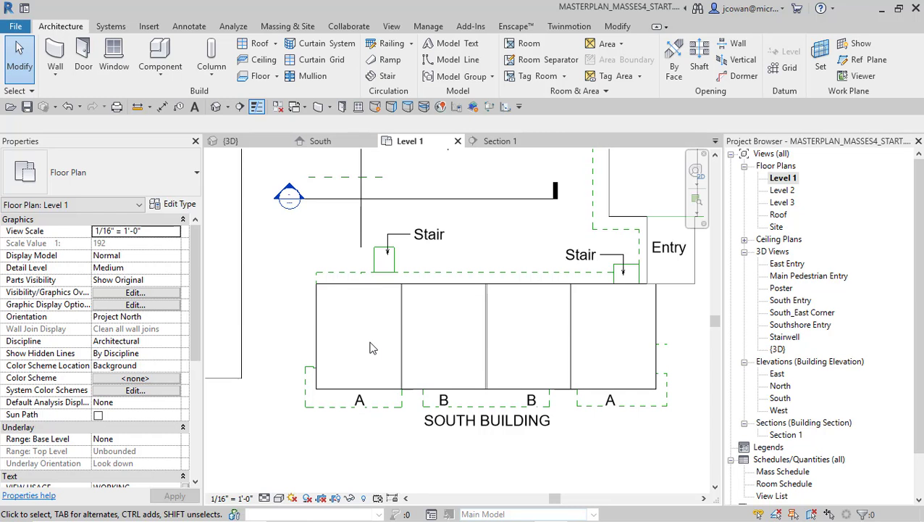
Inspect the South Building mass in the 3D view and start creating the energy model
middle_drag(413, 352, 390, 349)
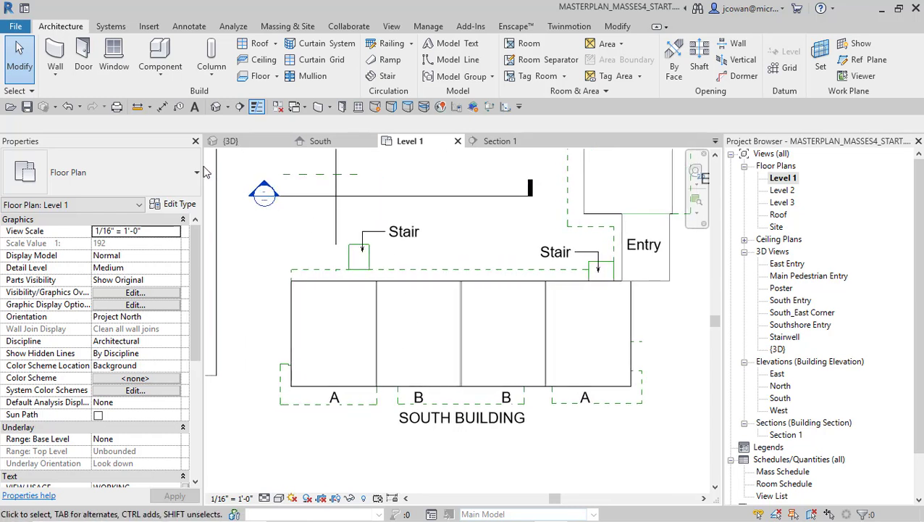
click(216, 106)
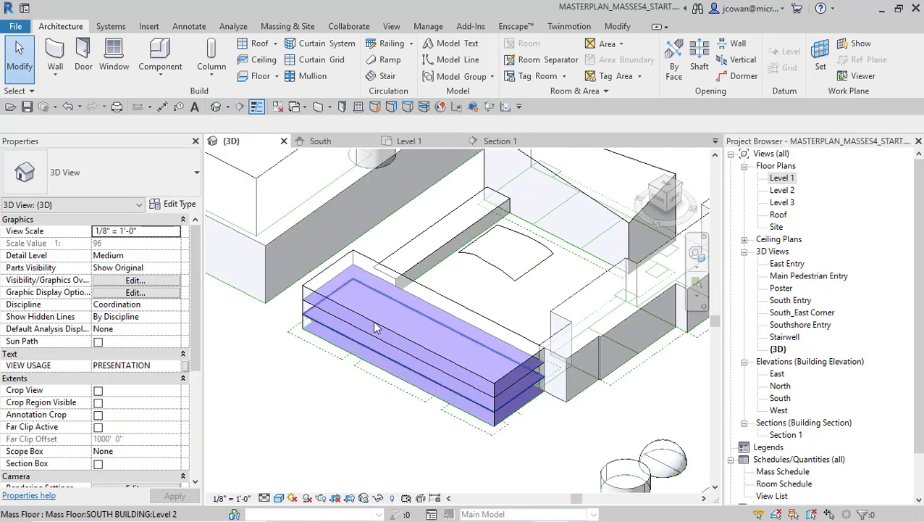
scroll(366, 327, up, 2)
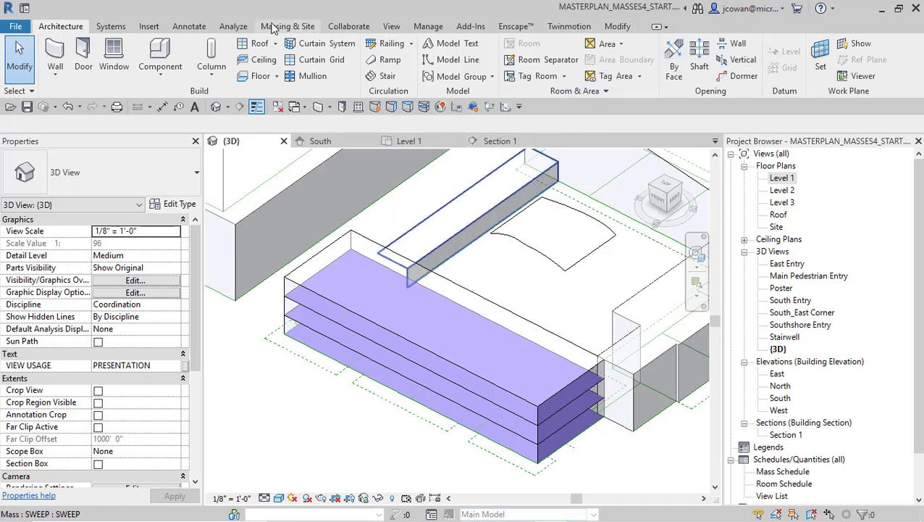
click(233, 27)
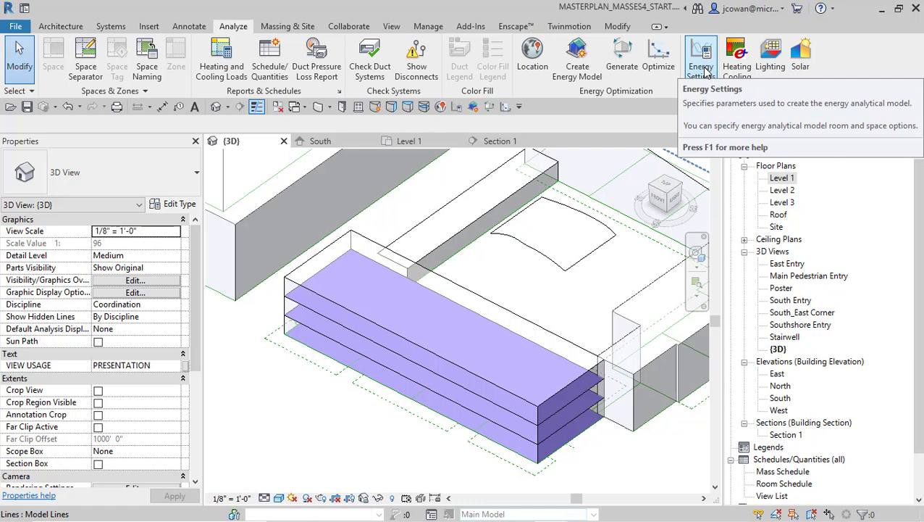
click(578, 65)
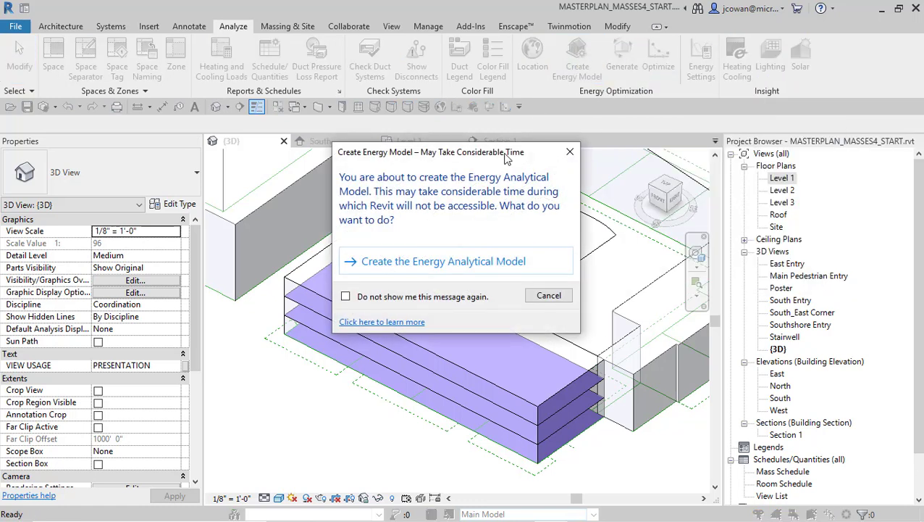